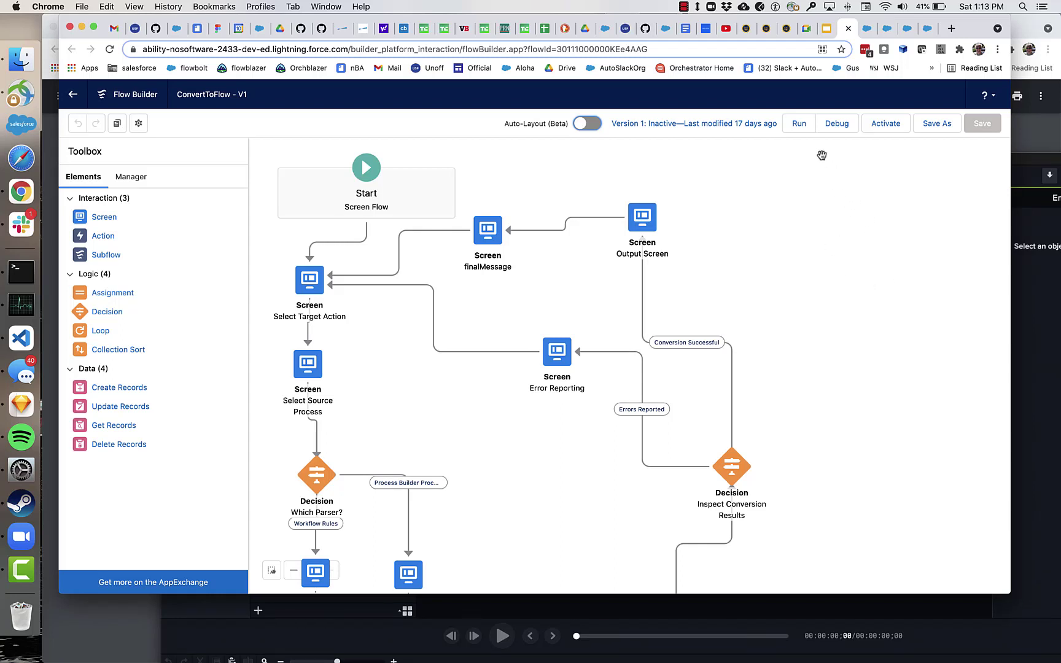
# - Start the ConvertToFlow flow, then open TestWFR1Account and highlight its criteria Account: Rating EQUALS Cold
pyautogui.click(805, 128)
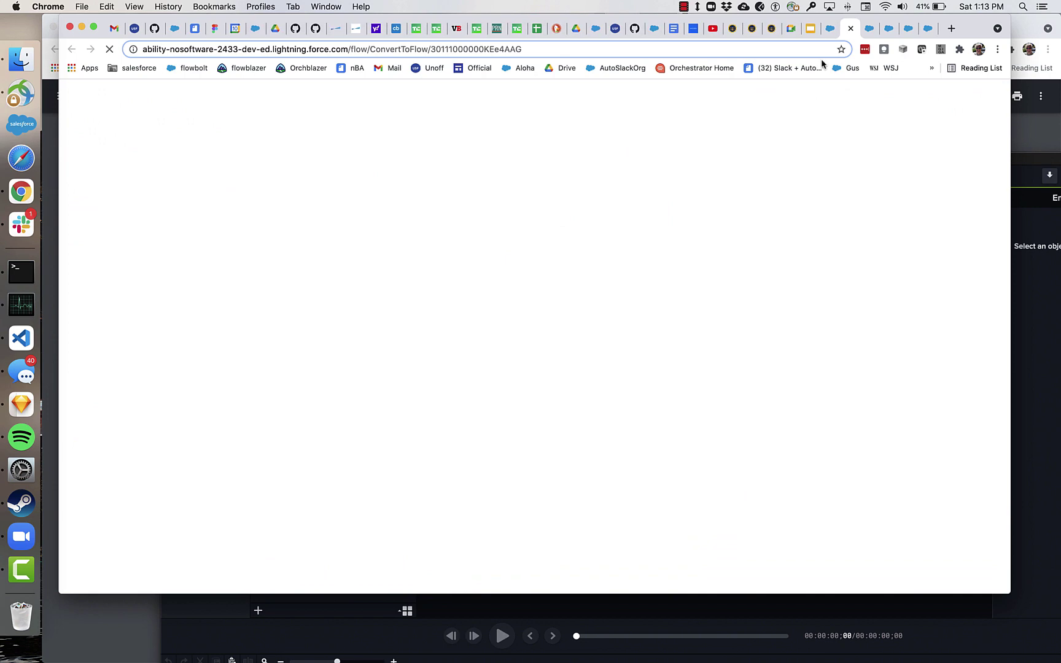
pyautogui.click(869, 29)
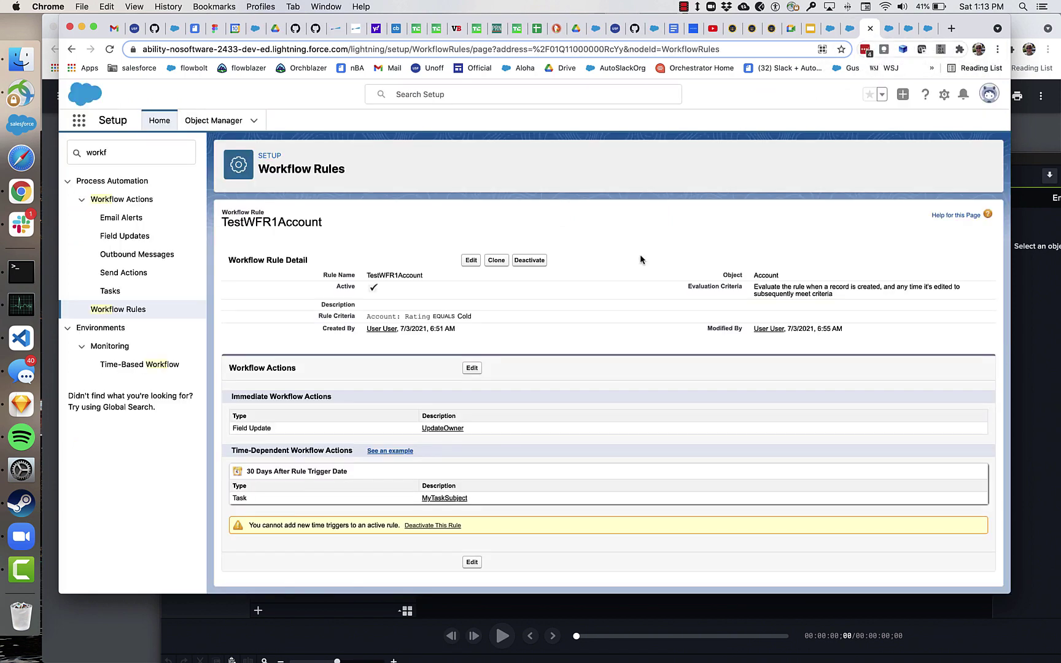
pyautogui.click(126, 310)
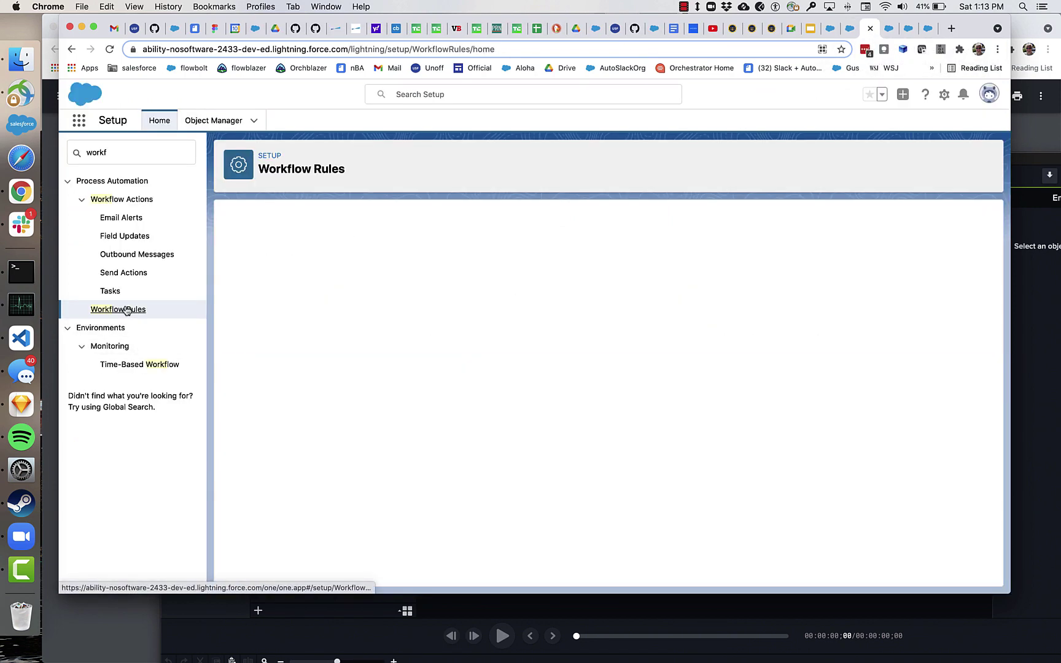
pyautogui.click(323, 362)
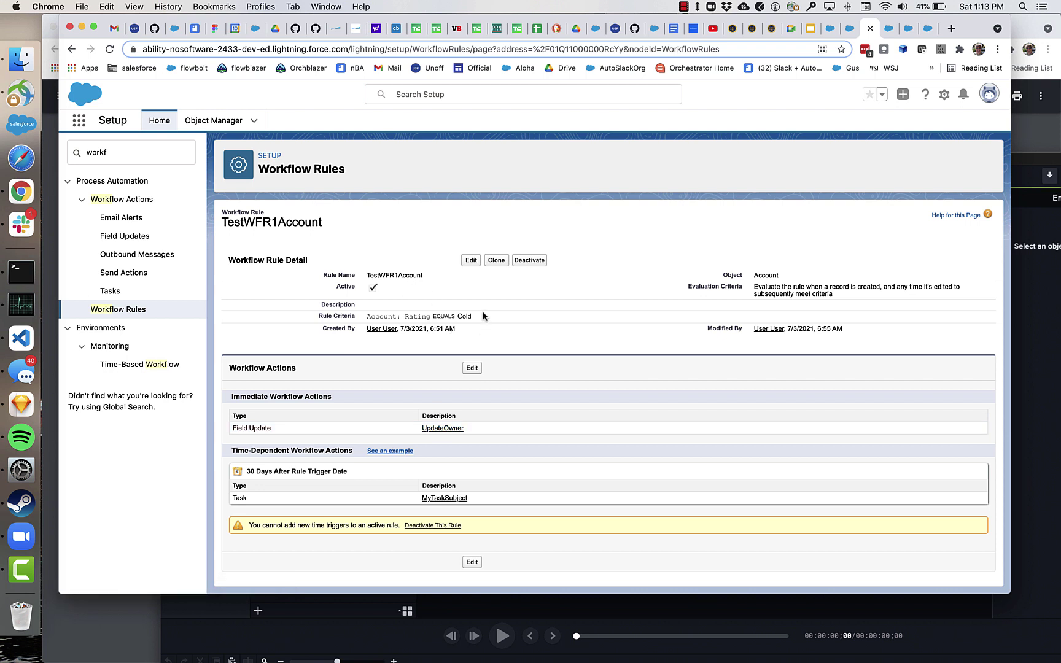
pyautogui.moveTo(367, 316); pyautogui.dragTo(506, 320)
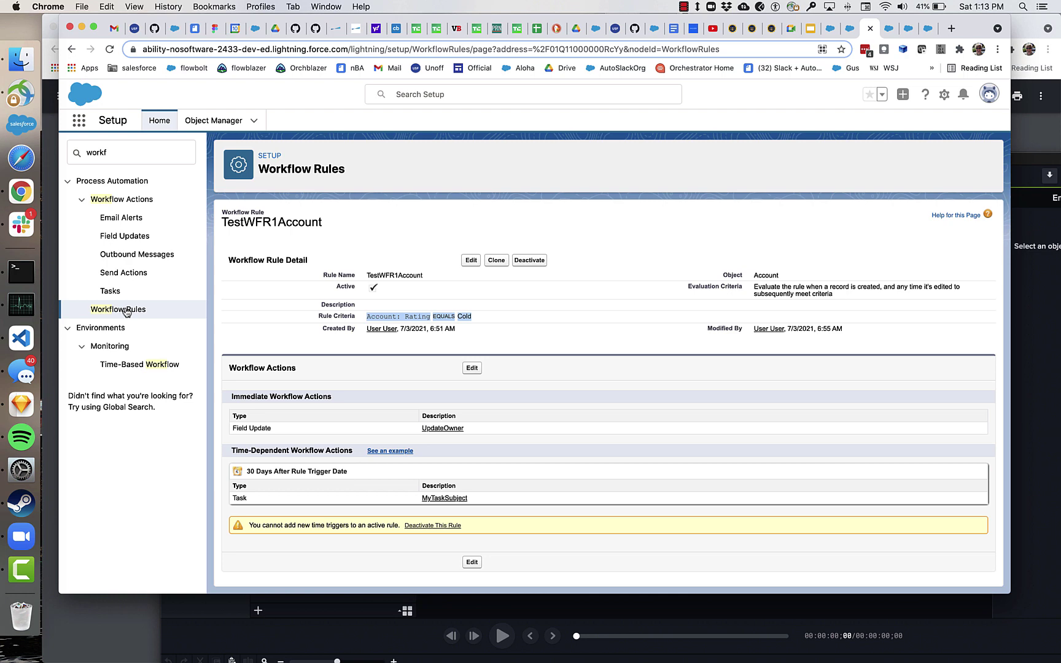
# - Return from the Setup flows list and workflow rule page to the ConvertToFlow welcome screen
pyautogui.click(849, 28)
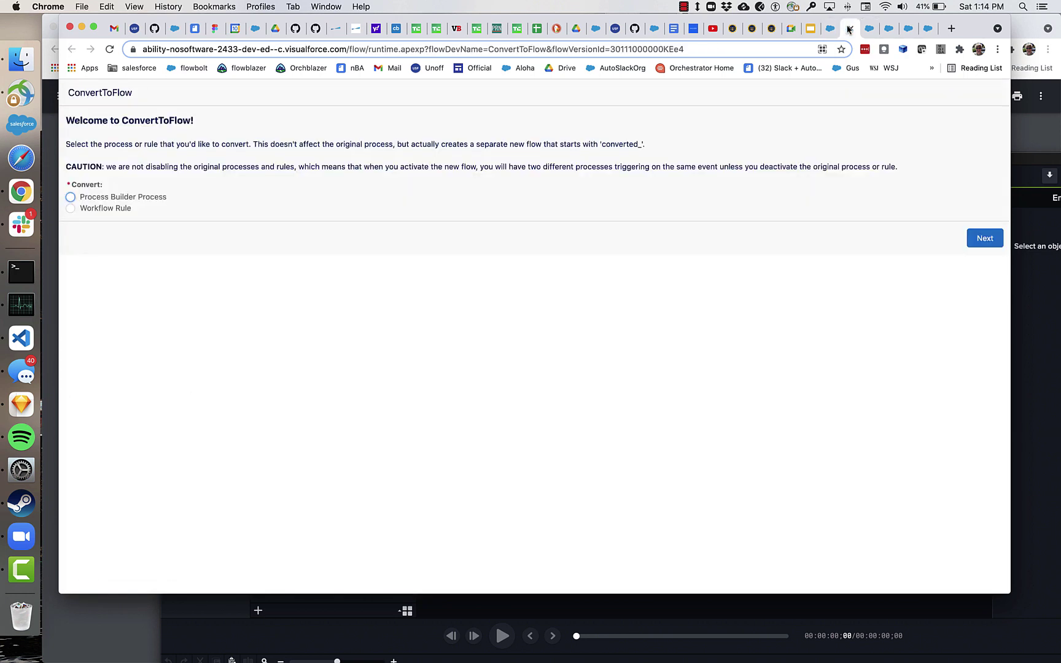
pyautogui.press('super+w')
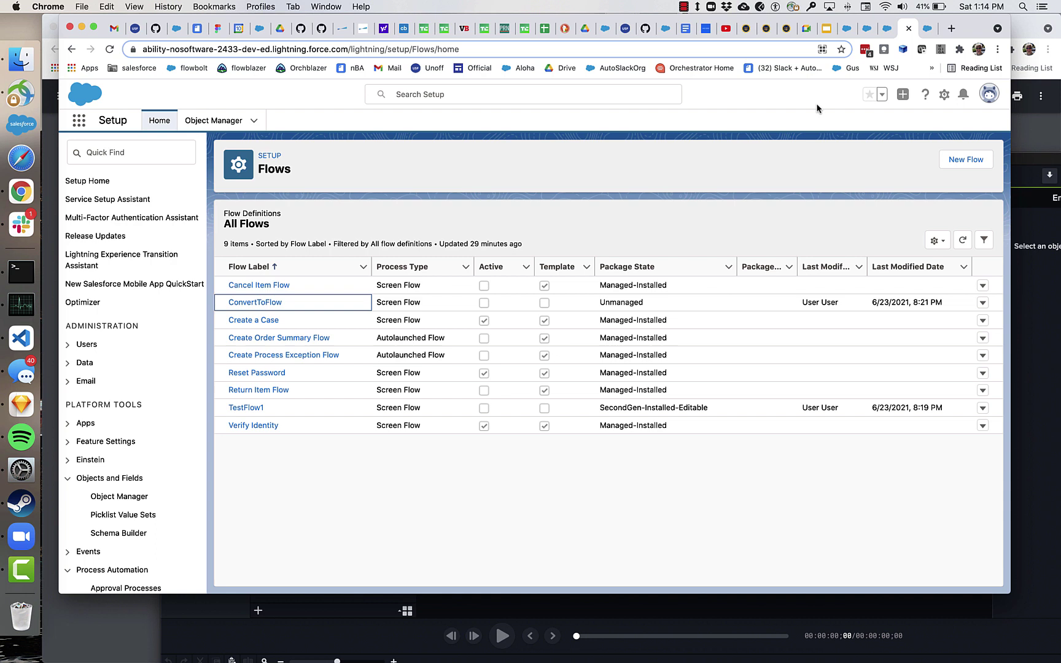
pyautogui.click(887, 38)
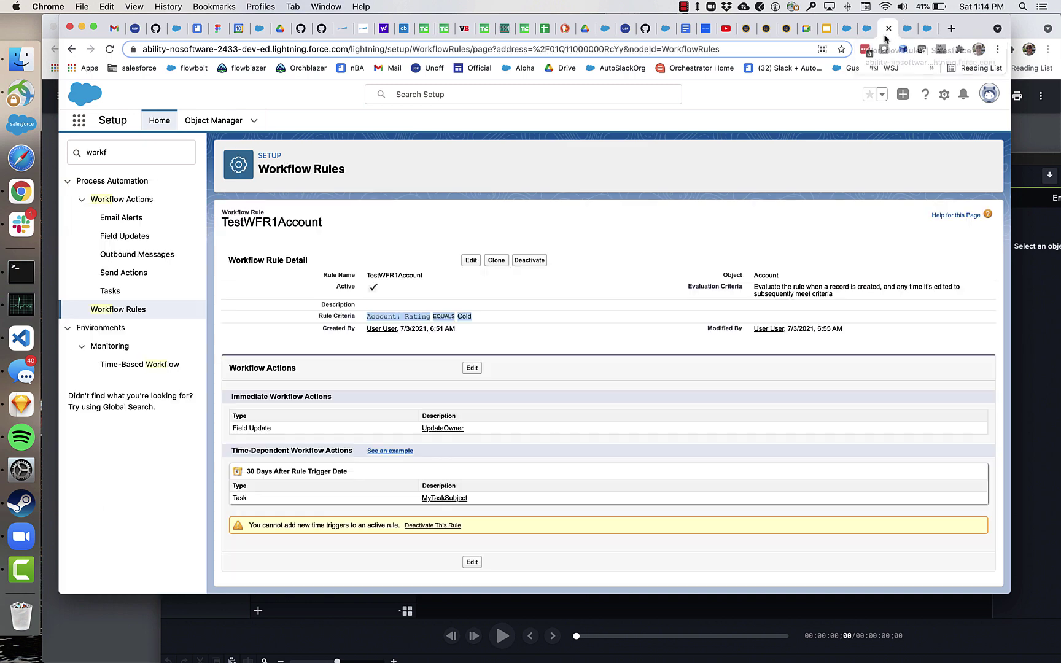
pyautogui.click(873, 33)
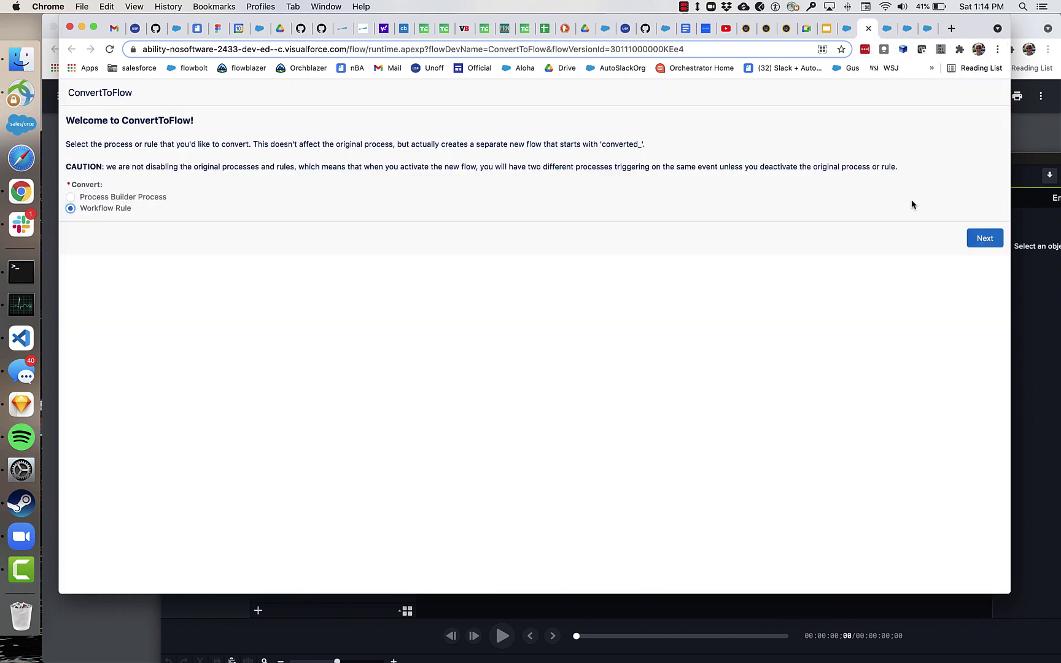
# - Convert Account.TestWFR1Account in ConvertToFlow and deploy it as a new flow
pyautogui.click(983, 239)
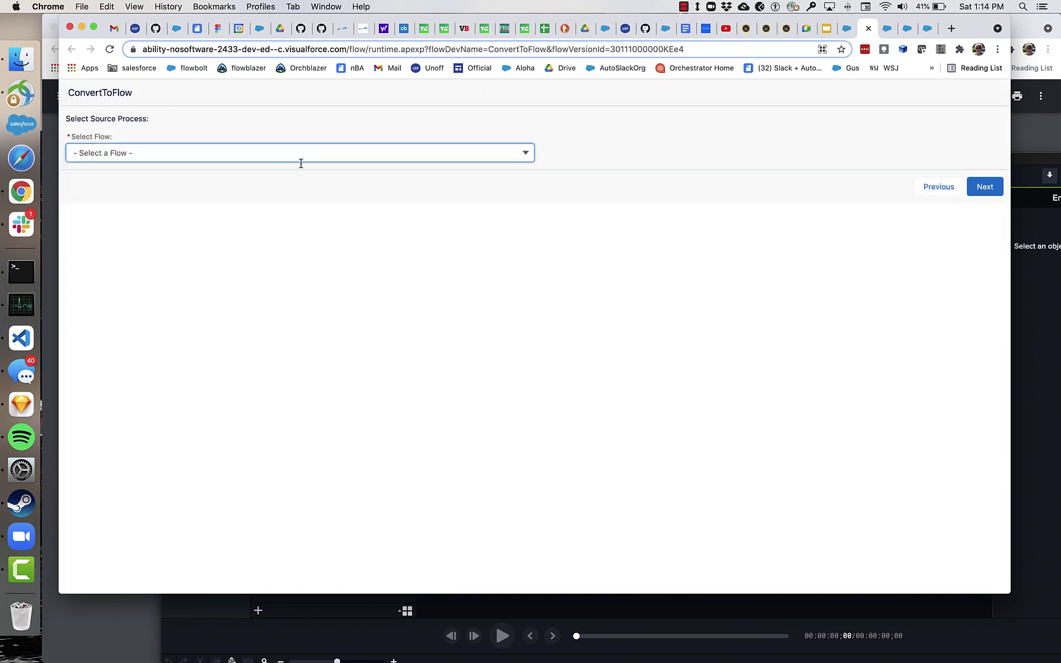
pyautogui.click(282, 156)
pyautogui.click(238, 196)
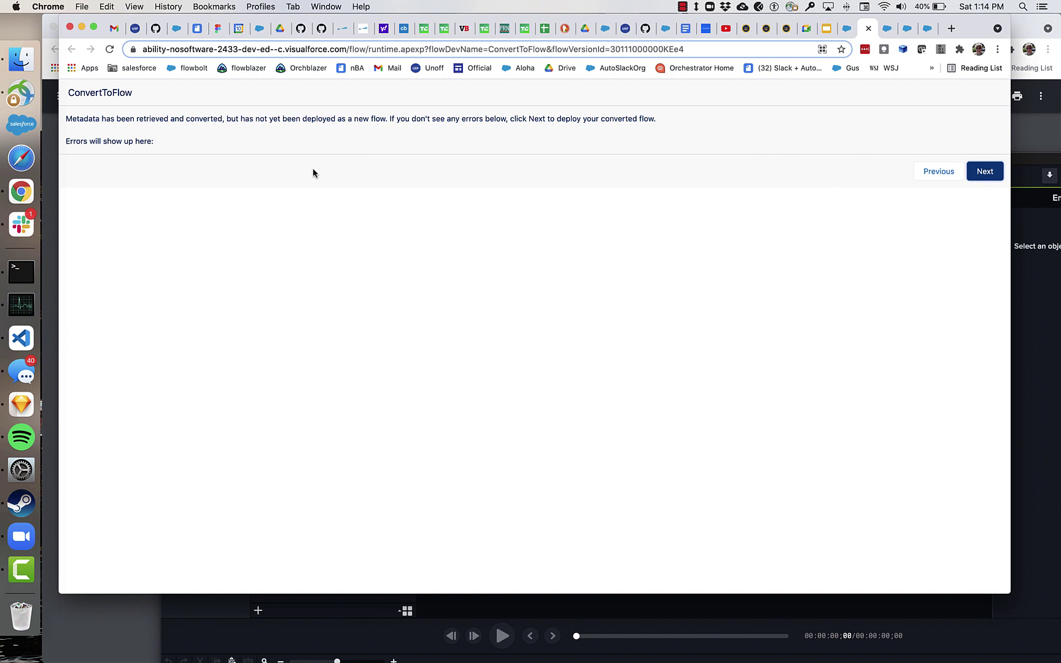
pyautogui.click(971, 171)
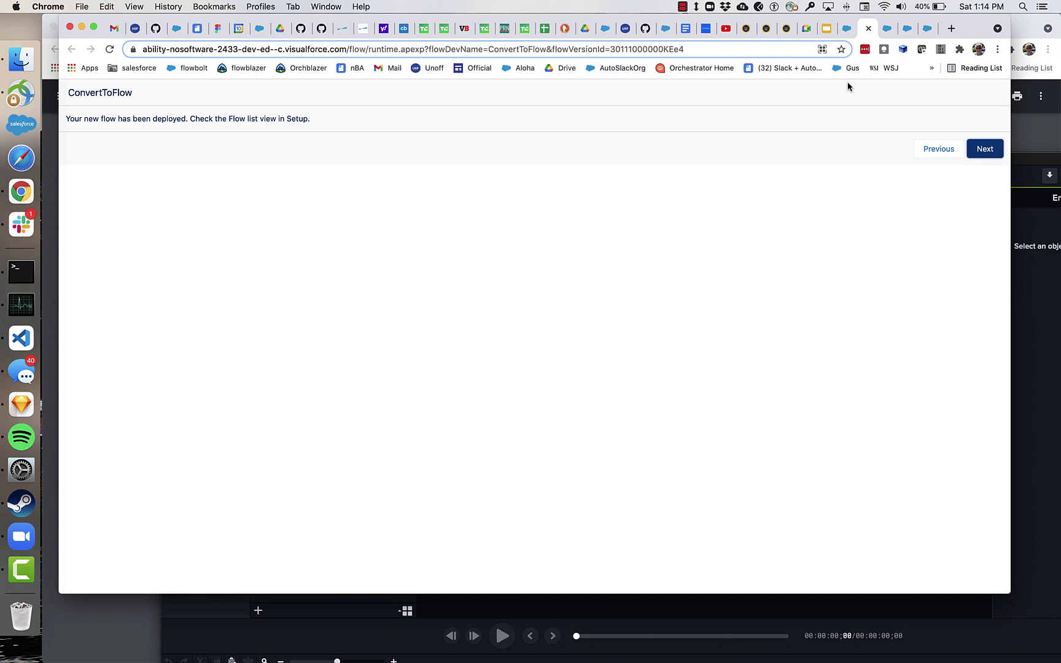
pyautogui.click(906, 29)
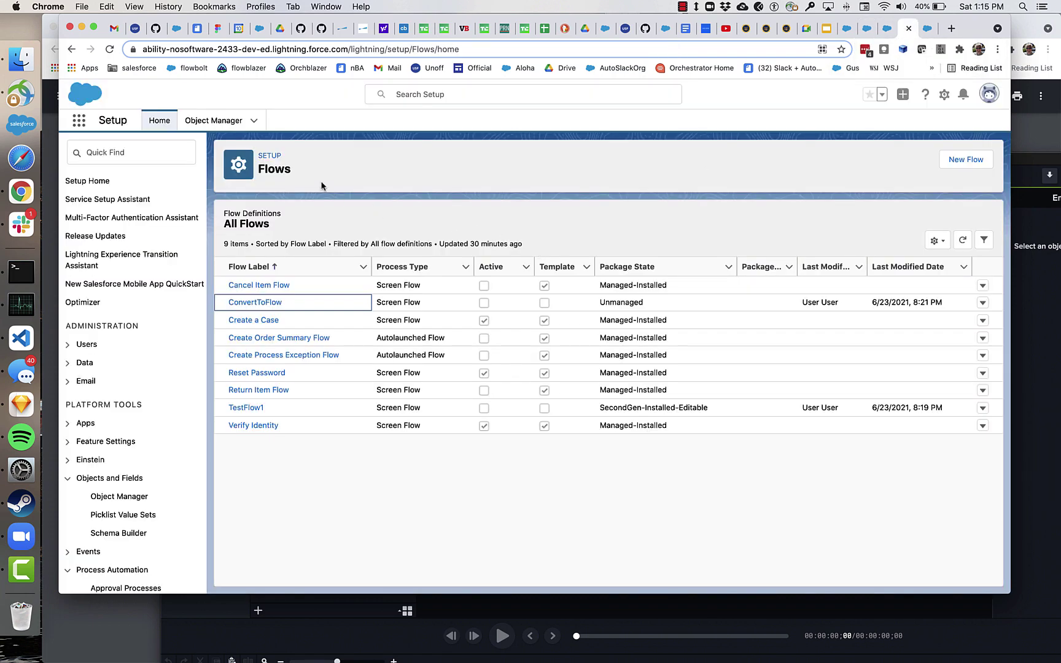
# - Reload the Setup Flows list and open the Account.TestWFR1Account flow in Flow Builder
pyautogui.click(109, 52)
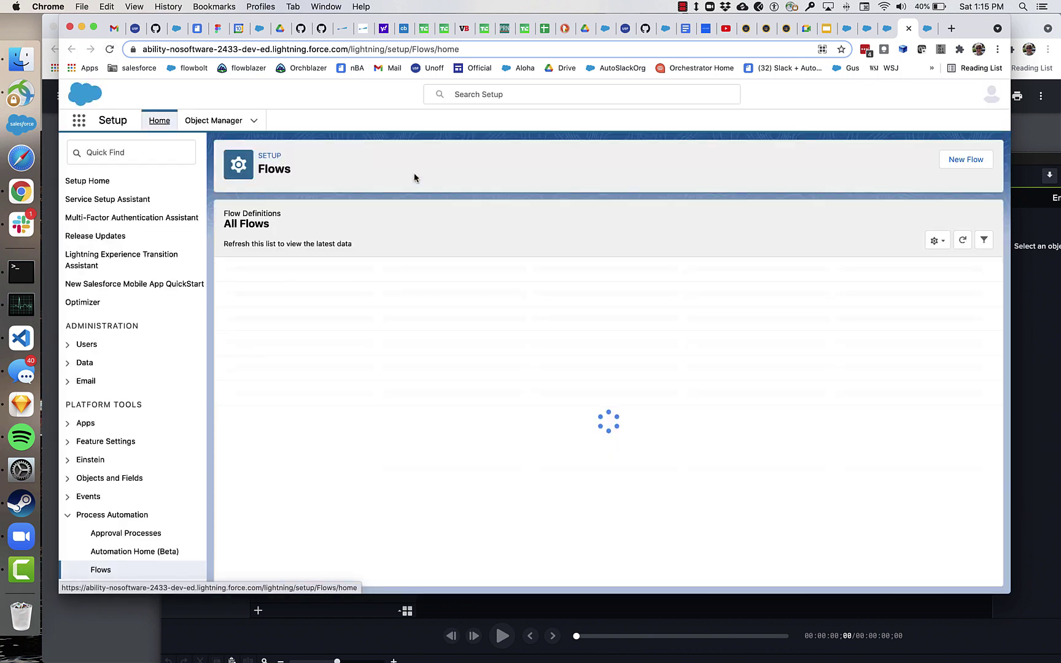
pyautogui.click(282, 292)
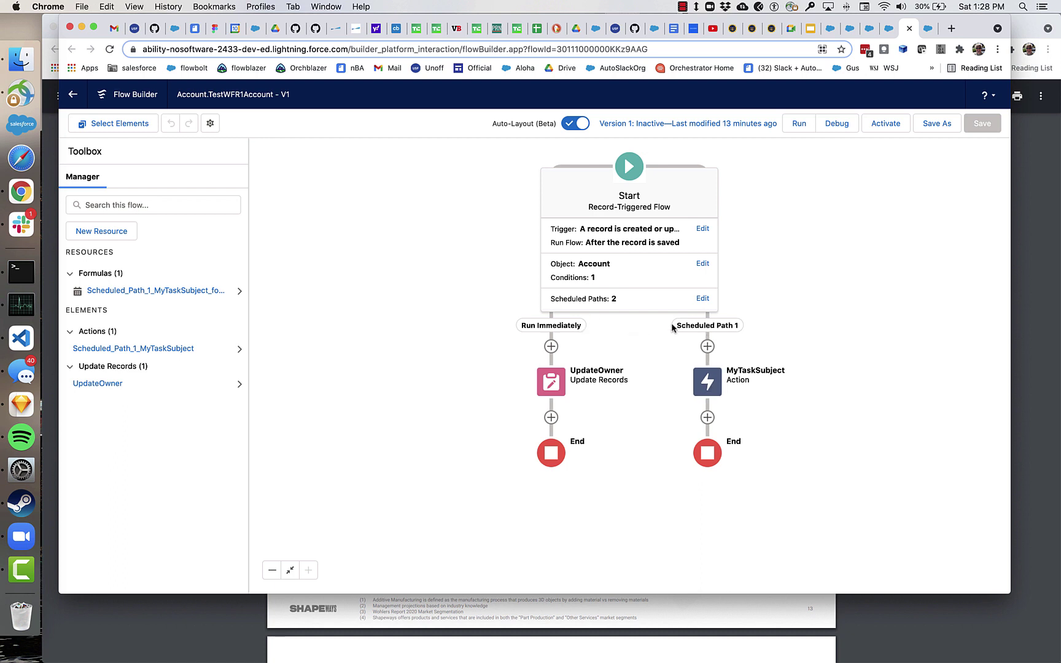
# - Inspect the 30-day scheduled path, the MyTaskSubject task settings and trigger details, then close the flow
pyautogui.click(640, 301)
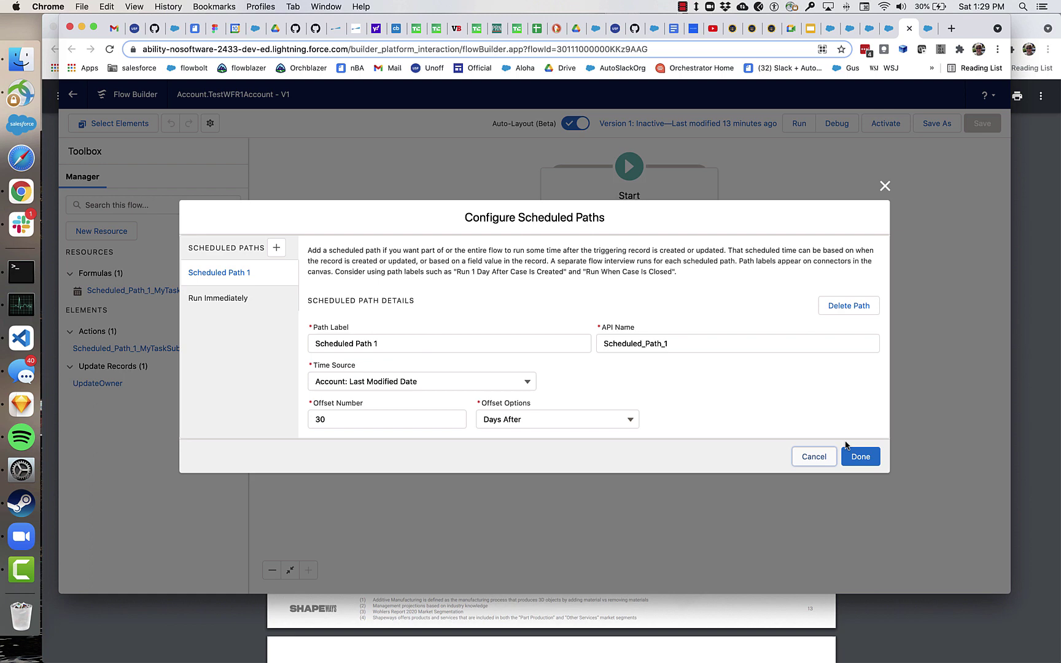
pyautogui.click(814, 458)
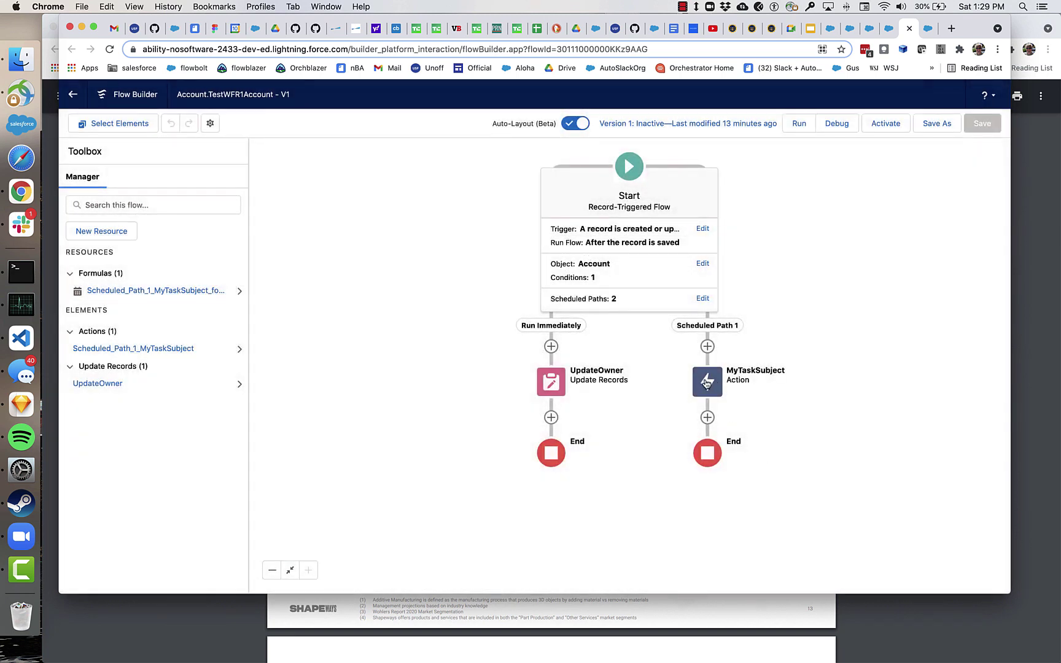
pyautogui.click(705, 385)
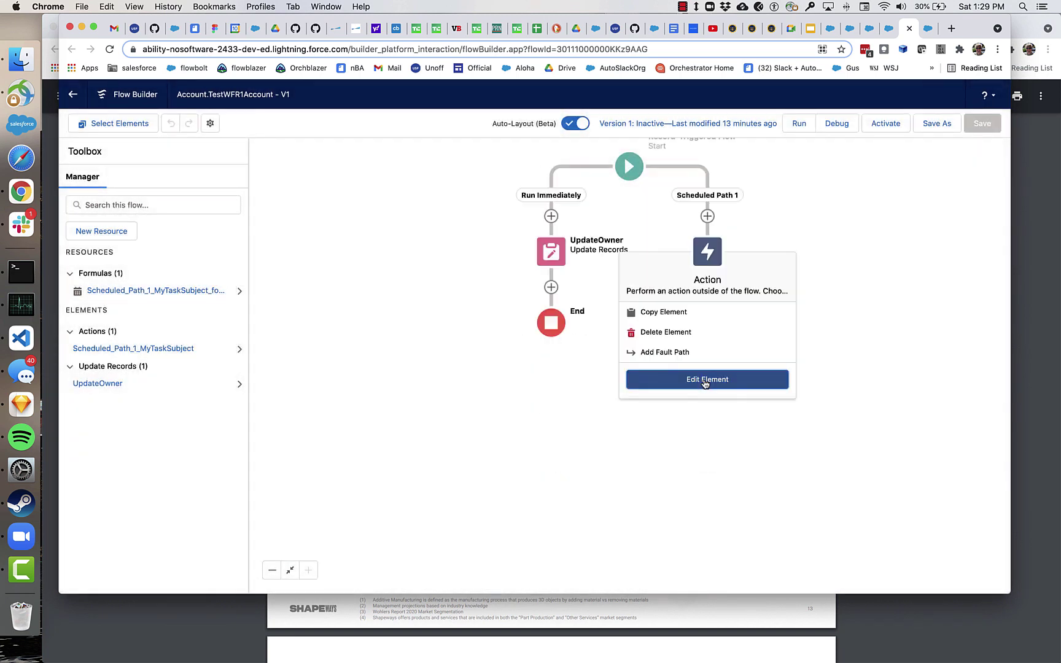
pyautogui.click(705, 380)
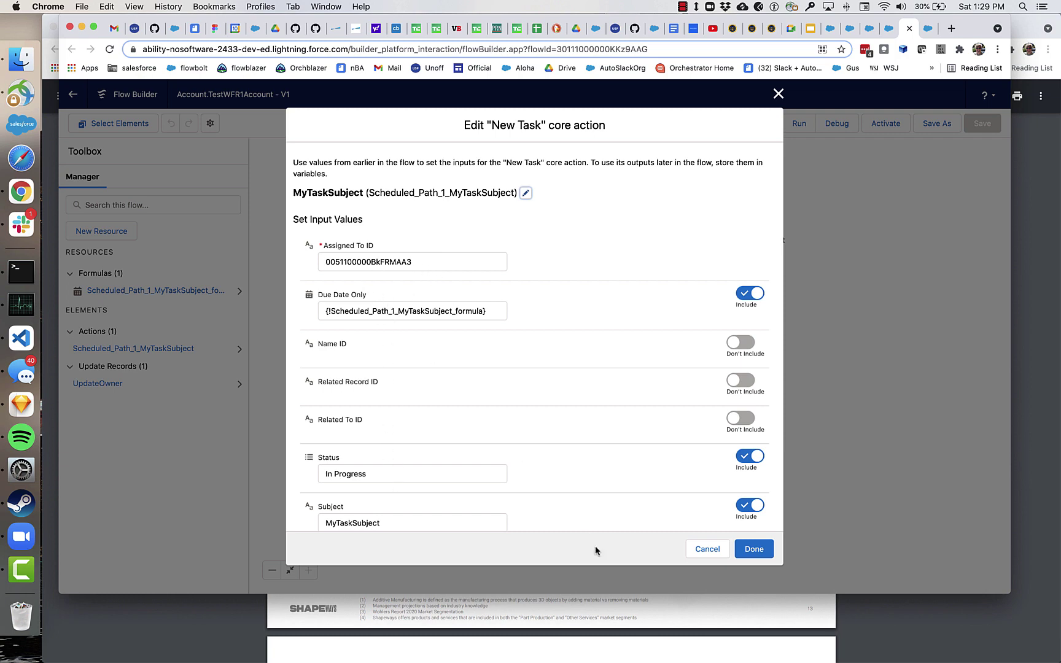
pyautogui.click(705, 550)
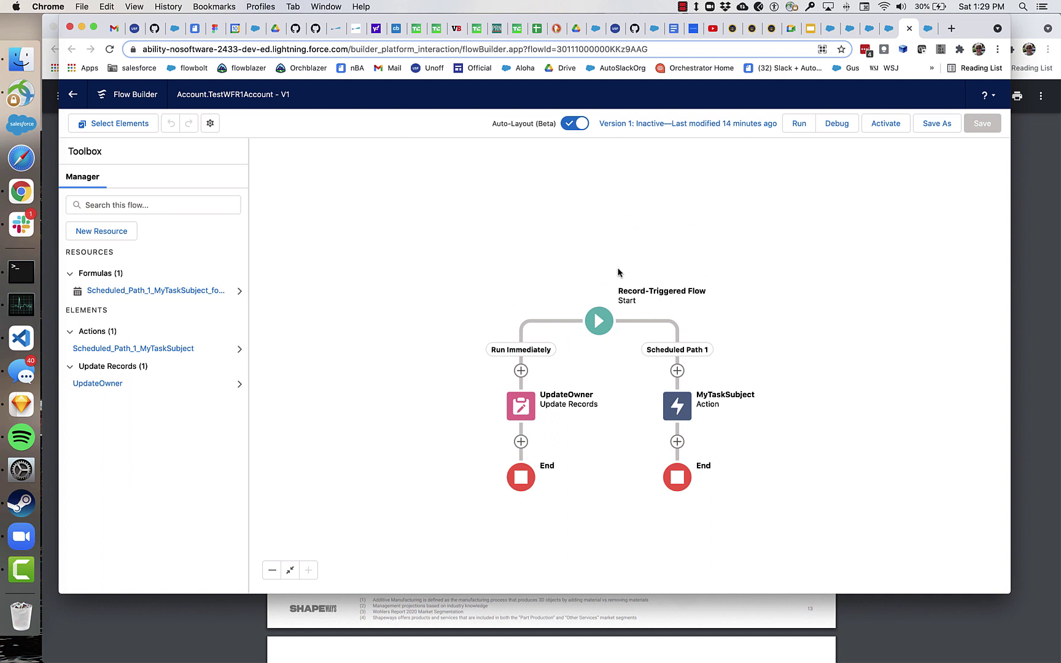
pyautogui.click(597, 320)
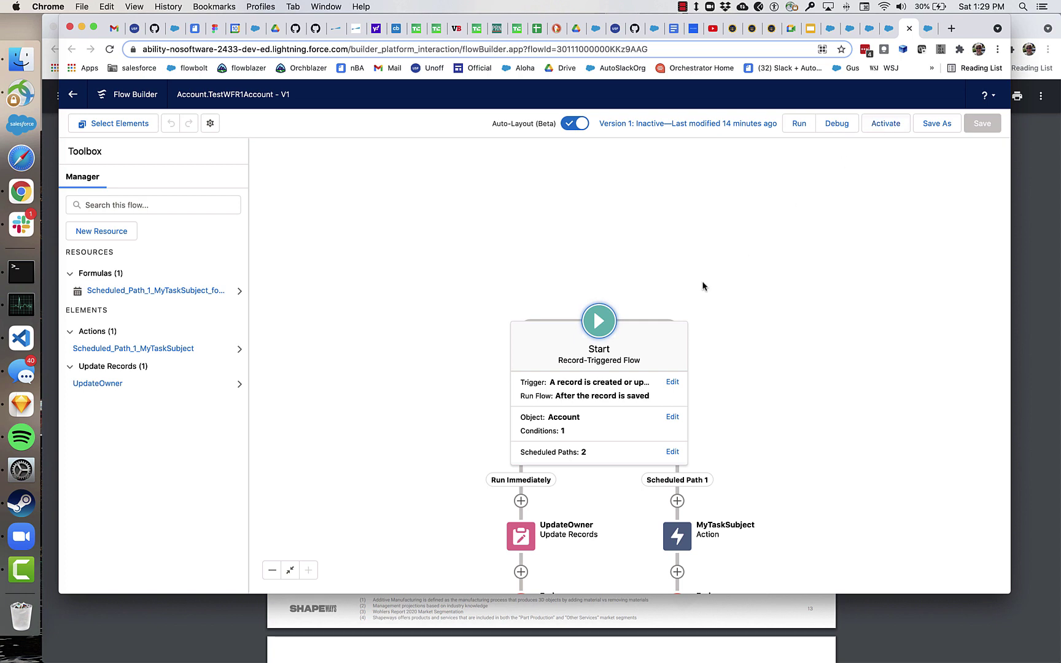
pyautogui.press('super+w')
# - Open TestWFR2Account from All Workflow Rules and view its field Update setting Billing Latitude to (ABS(-4) + 7)
pyautogui.click(114, 310)
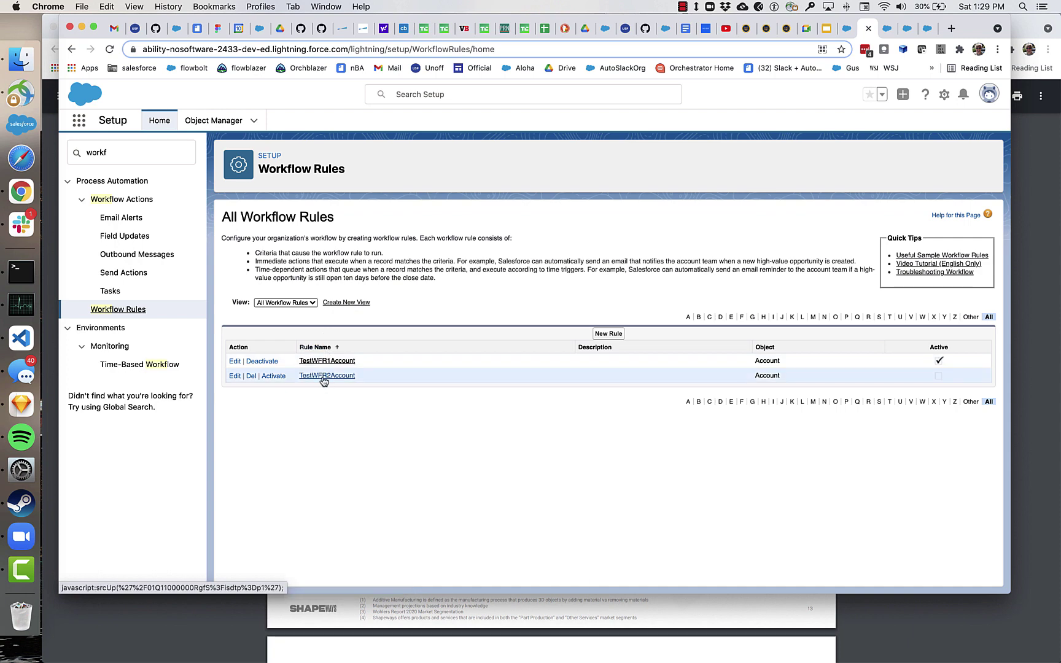
pyautogui.click(323, 376)
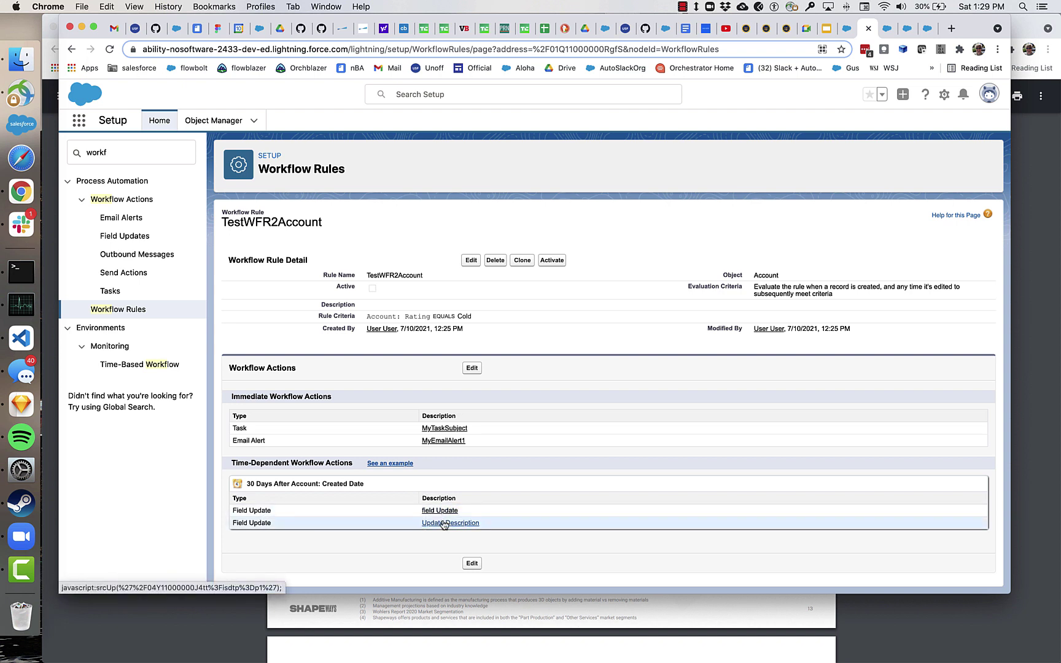
pyautogui.click(442, 511)
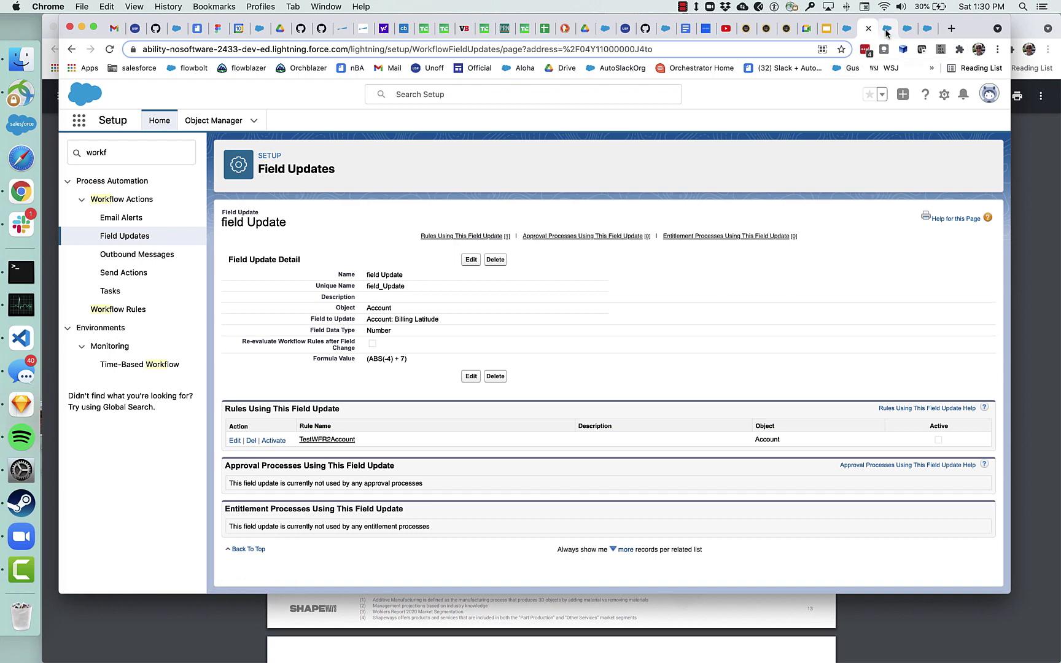
# - Choose Workflow Rule, select Account.TestWFR2Account, convert its metadata and deploy the resulting flow
pyautogui.click(906, 29)
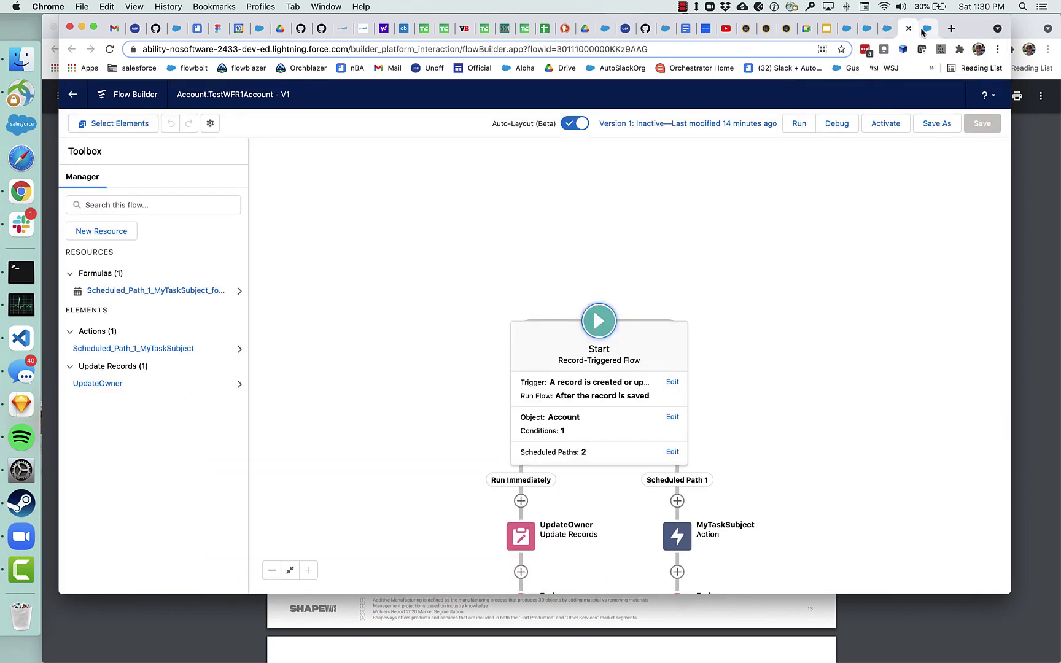
pyautogui.click(923, 31)
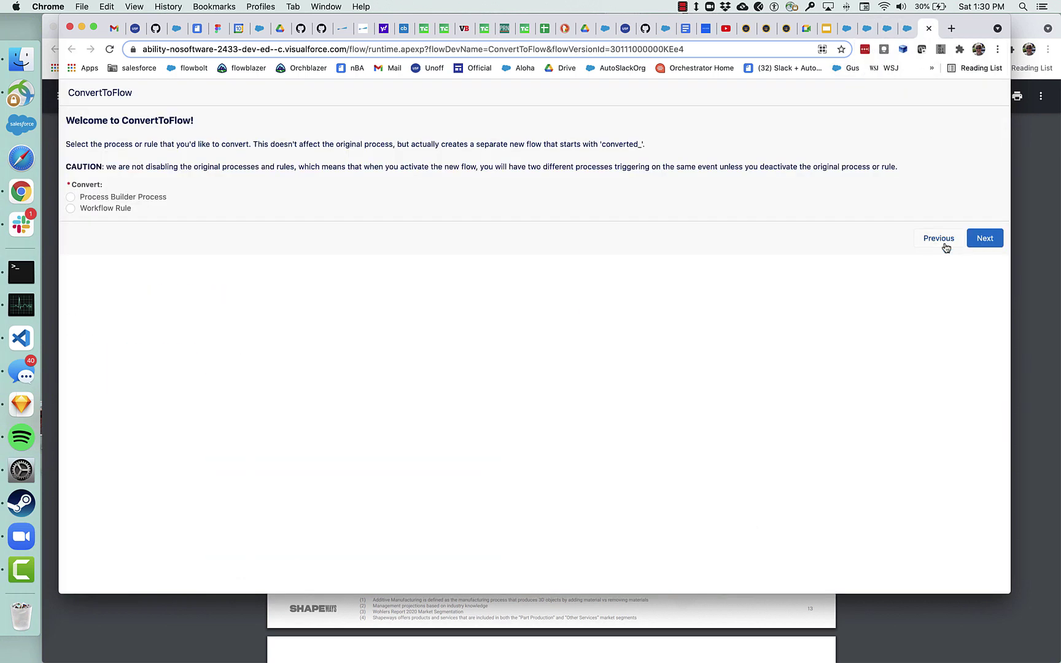
pyautogui.click(96, 210)
pyautogui.click(989, 241)
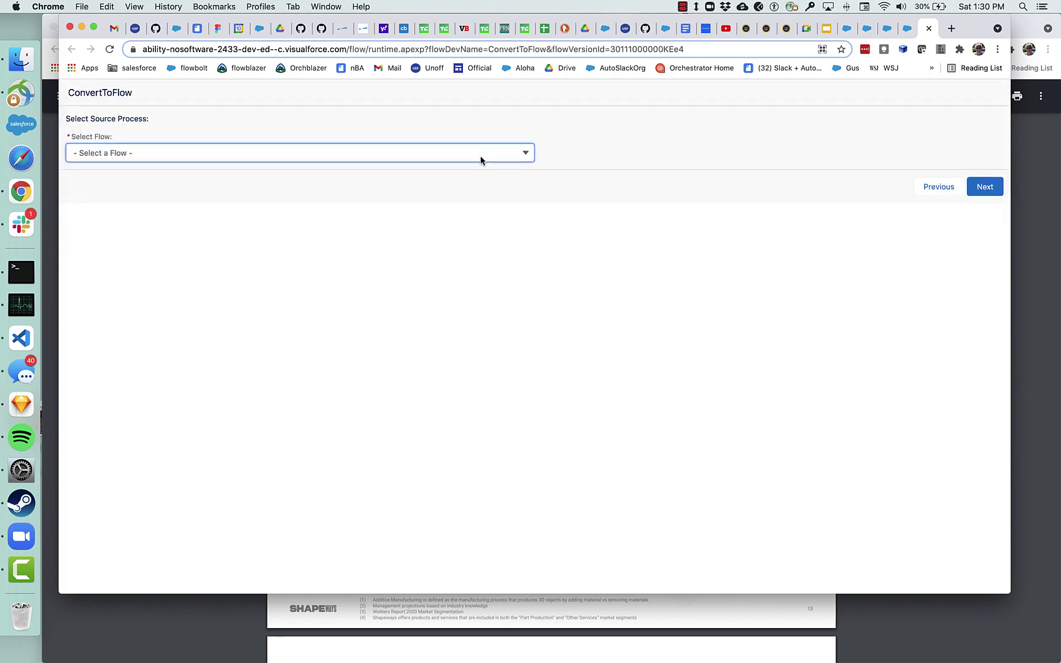
pyautogui.doubleClick(400, 152)
pyautogui.click(380, 154)
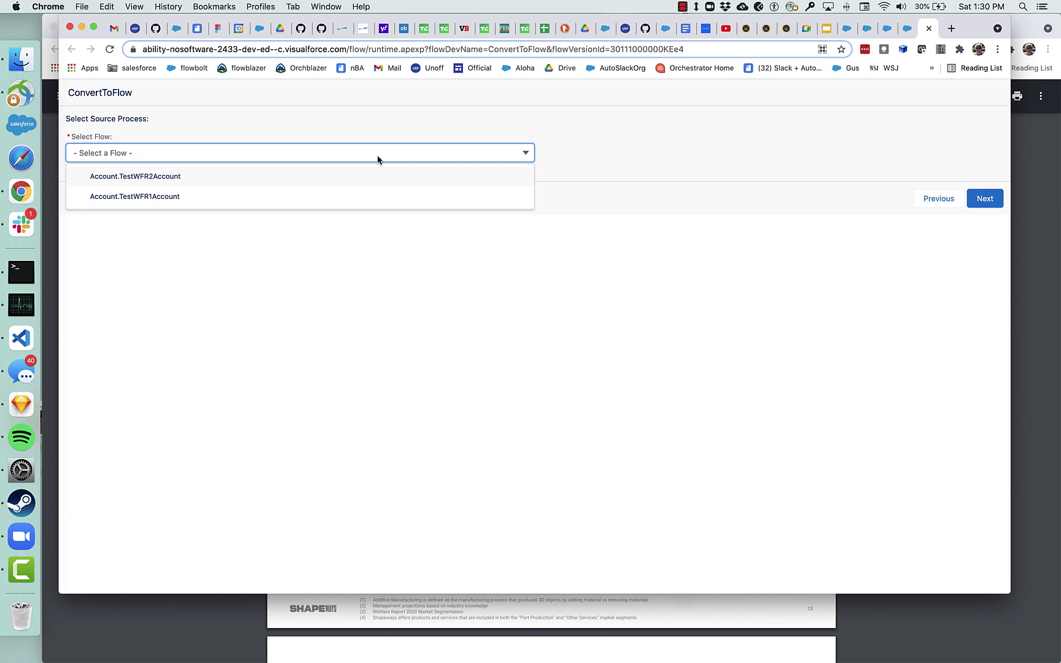
pyautogui.click(367, 174)
pyautogui.click(981, 203)
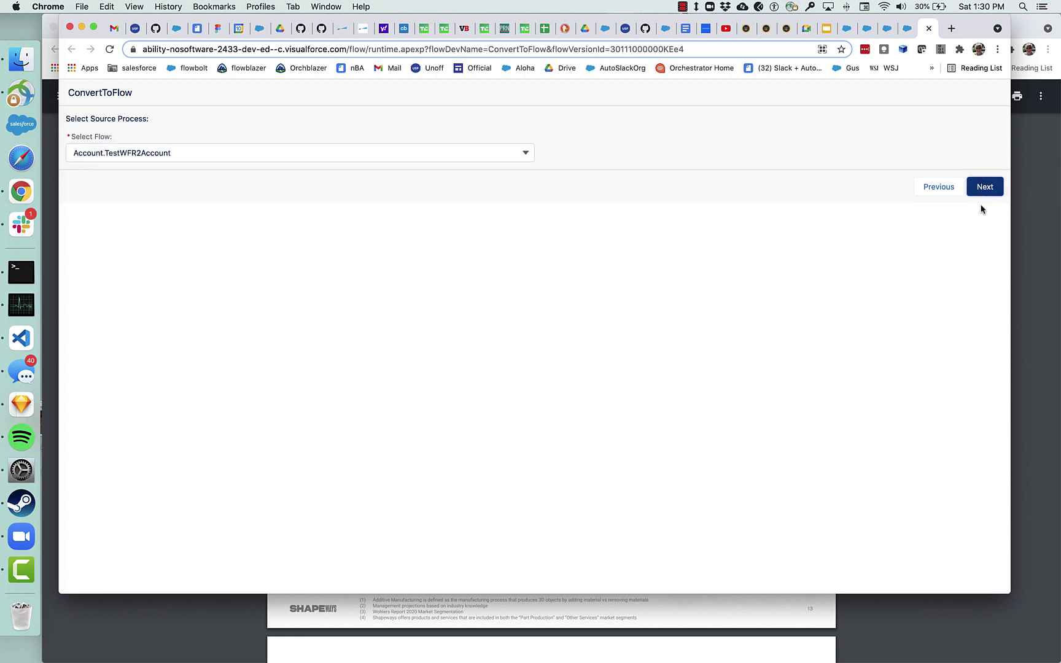
pyautogui.click(985, 198)
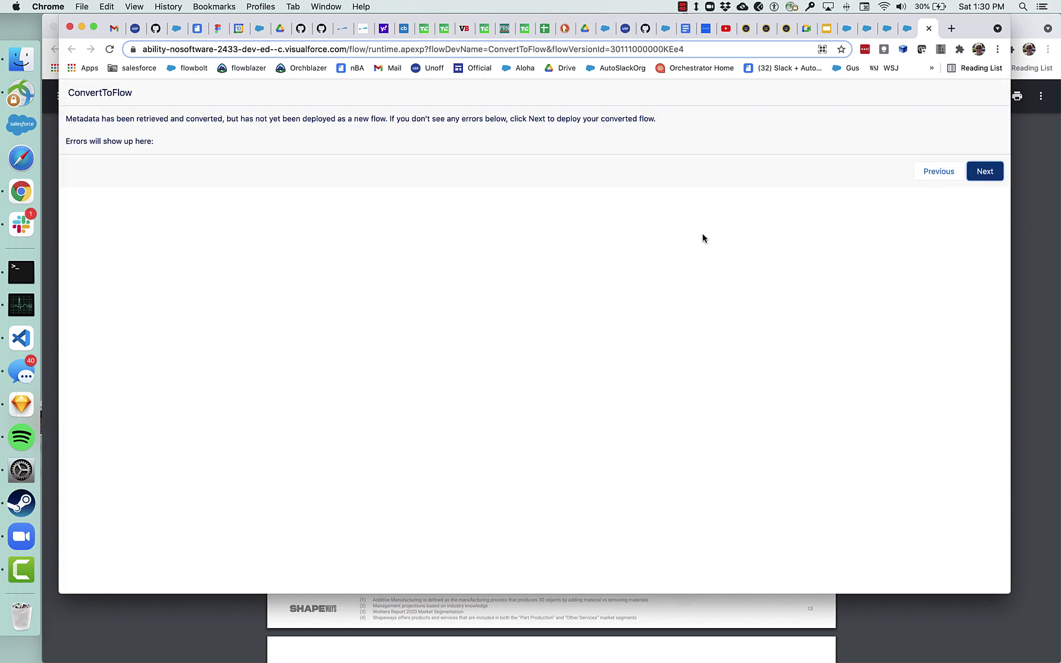
pyautogui.click(986, 172)
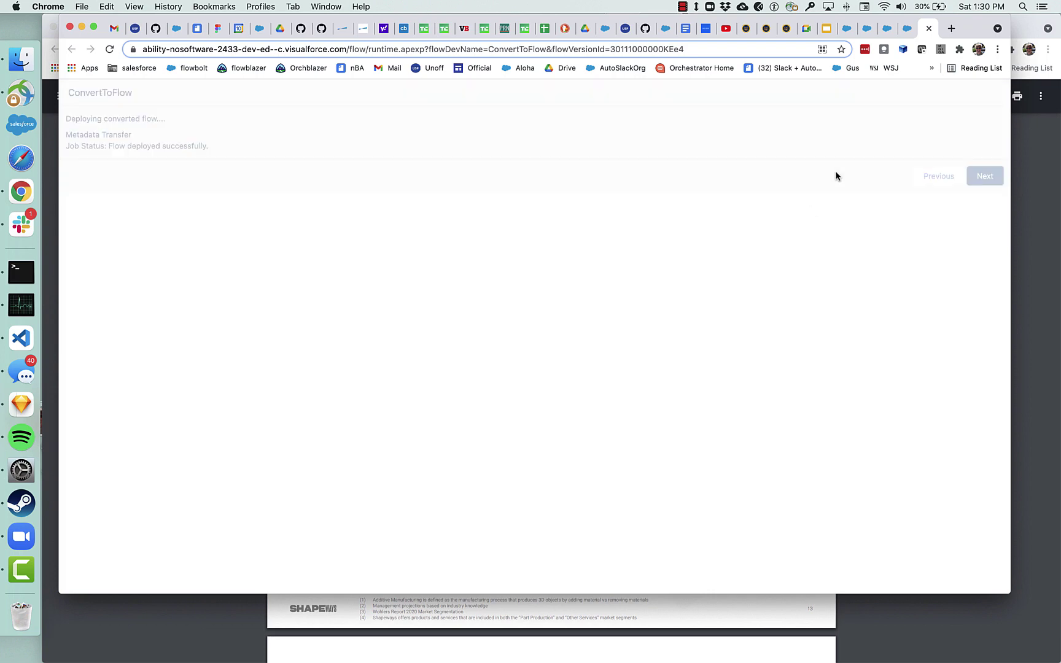
# - Back on the Setup Flows list, reload it and open Account.TestWFR2Account in Flow Builder
pyautogui.click(887, 28)
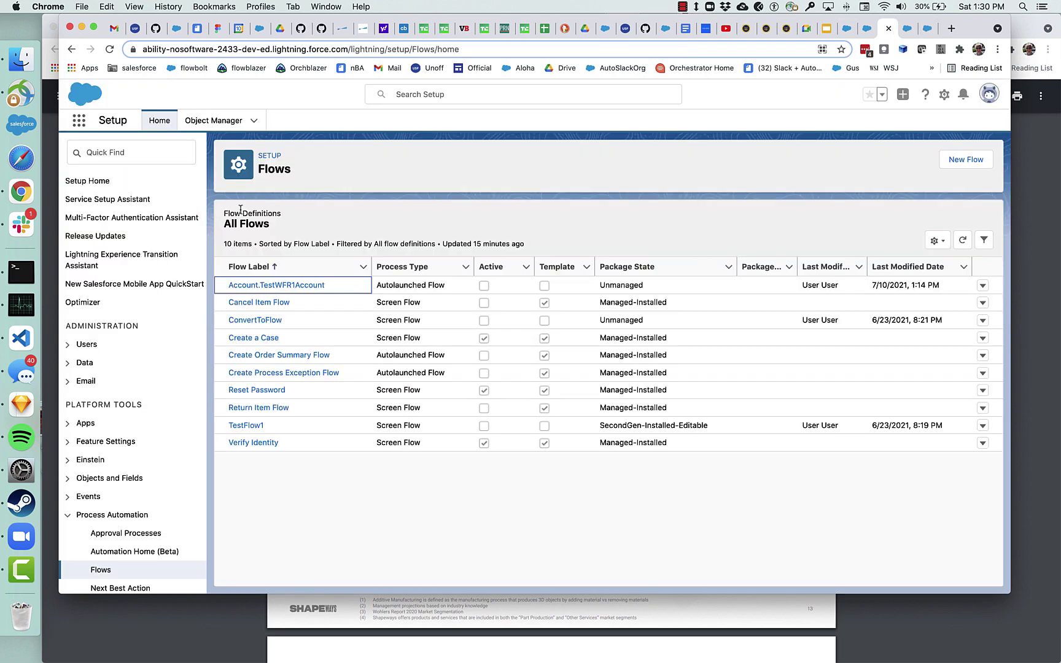
pyautogui.click(110, 49)
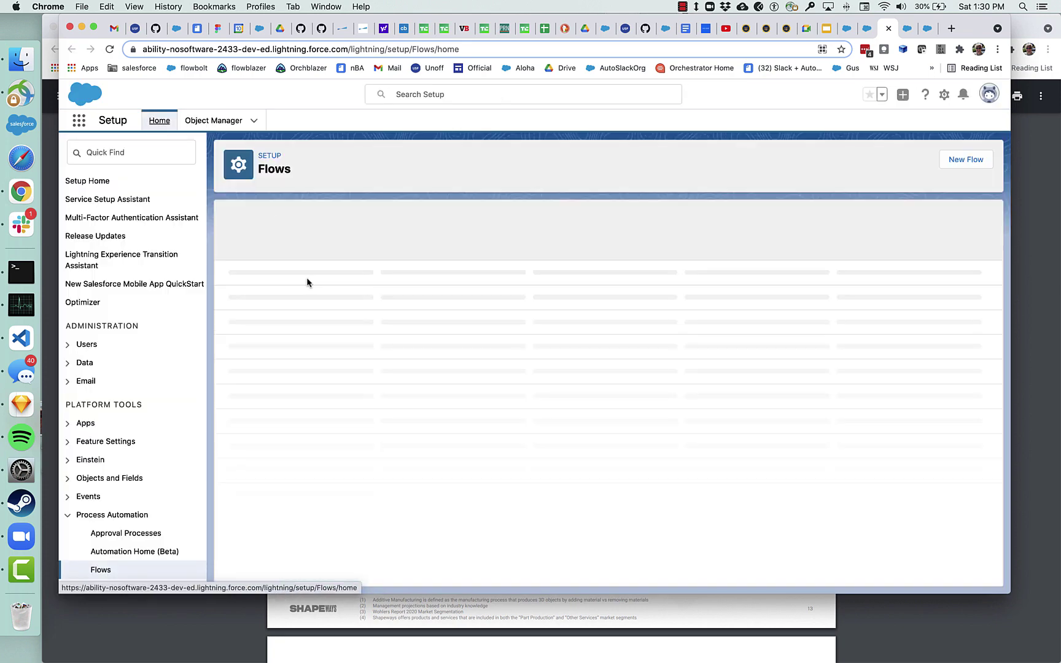
pyautogui.click(284, 304)
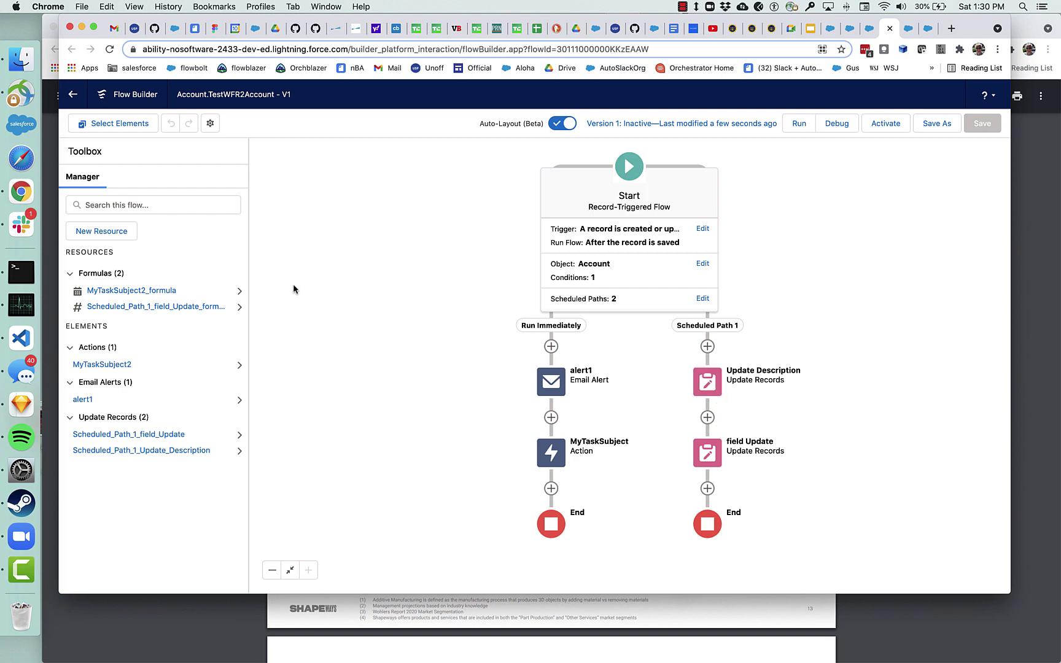
# - Review the (ABS(-4) + 7) formula resource and the field Update element without changing them
pyautogui.click(189, 307)
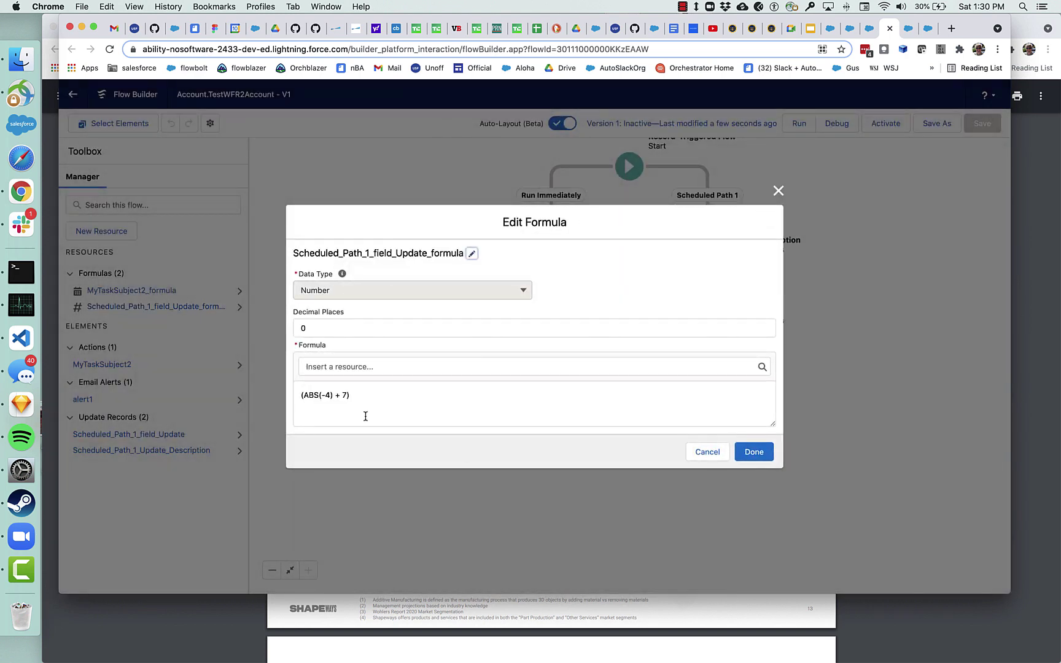
pyautogui.moveTo(365, 394); pyautogui.dragTo(286, 397)
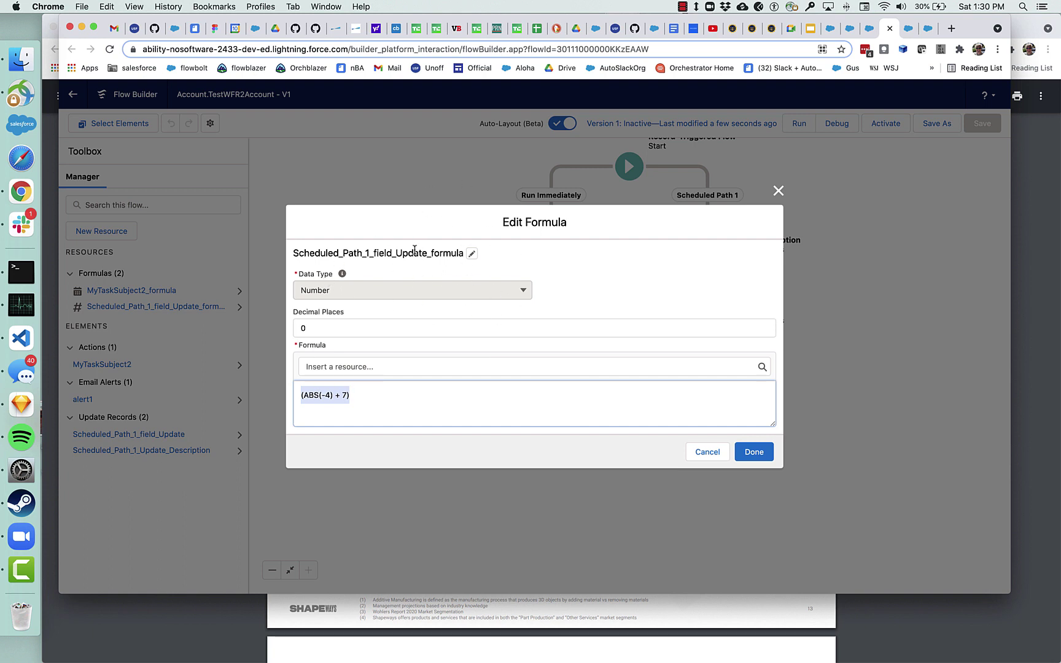
pyautogui.click(707, 452)
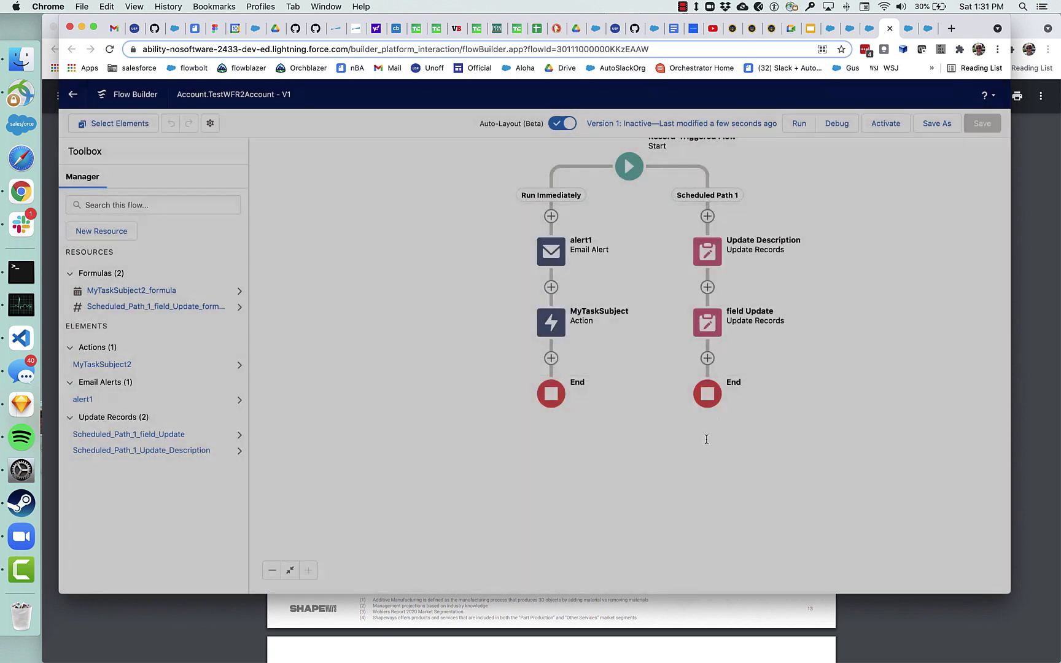
pyautogui.doubleClick(706, 319)
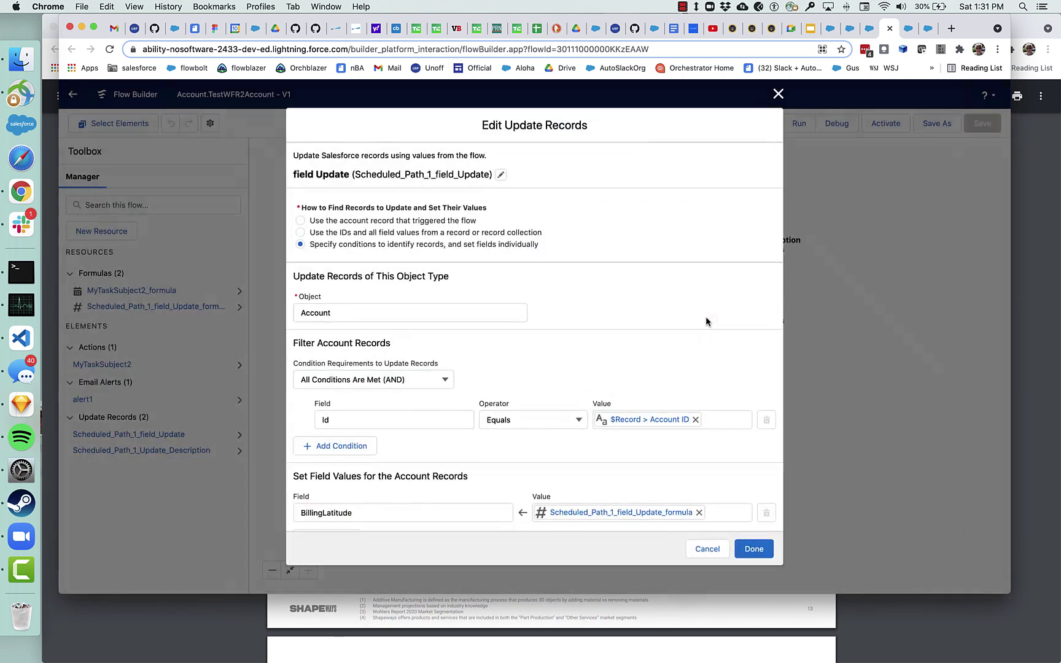
pyautogui.scroll(-1, 639, 423)
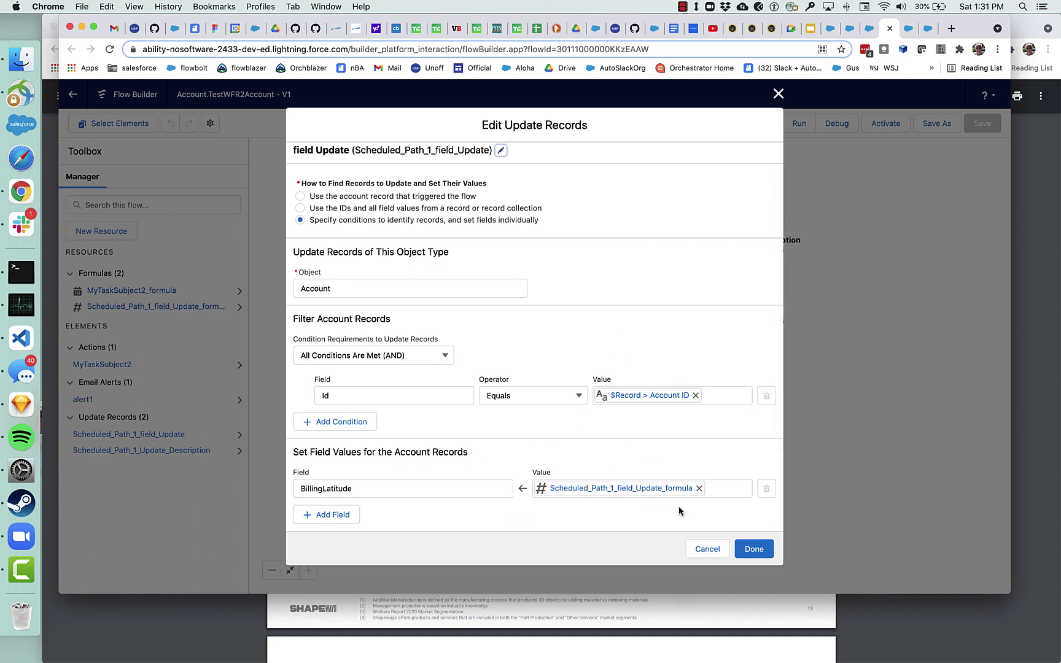
pyautogui.click(708, 551)
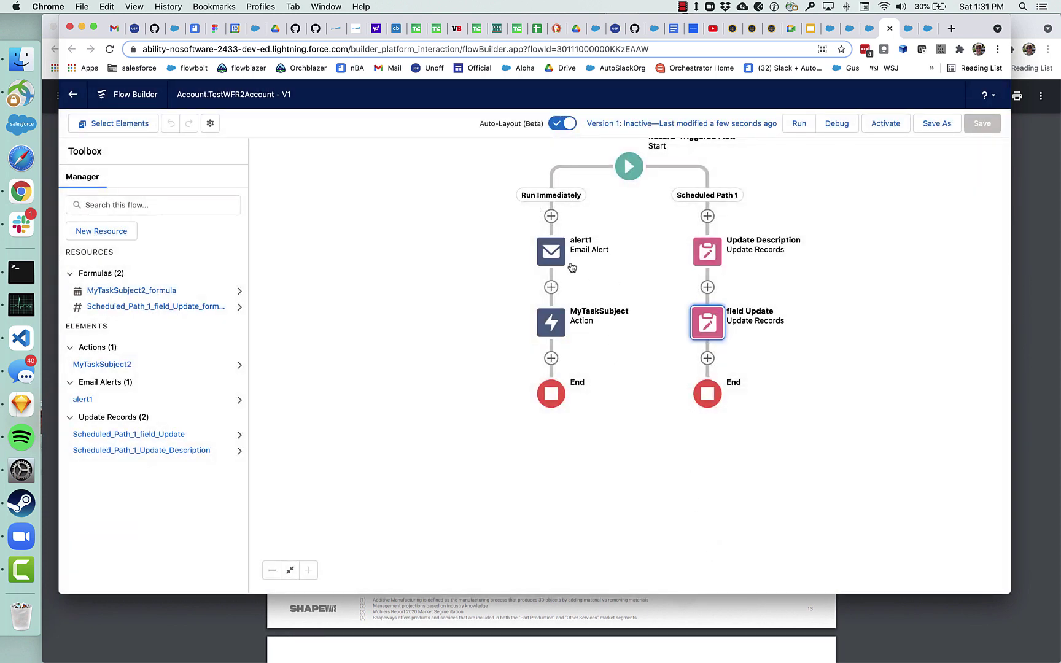
# - Check the alert1 email alert, then bring up the MyTaskSubject New Task action's inputs
pyautogui.doubleClick(548, 251)
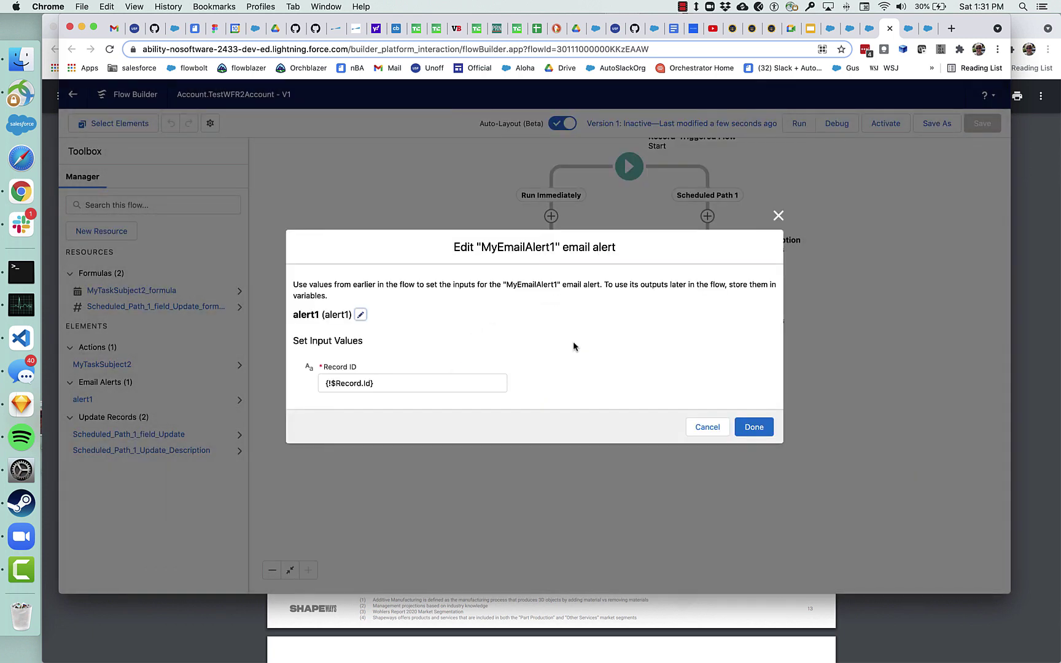
pyautogui.click(709, 425)
pyautogui.doubleClick(539, 320)
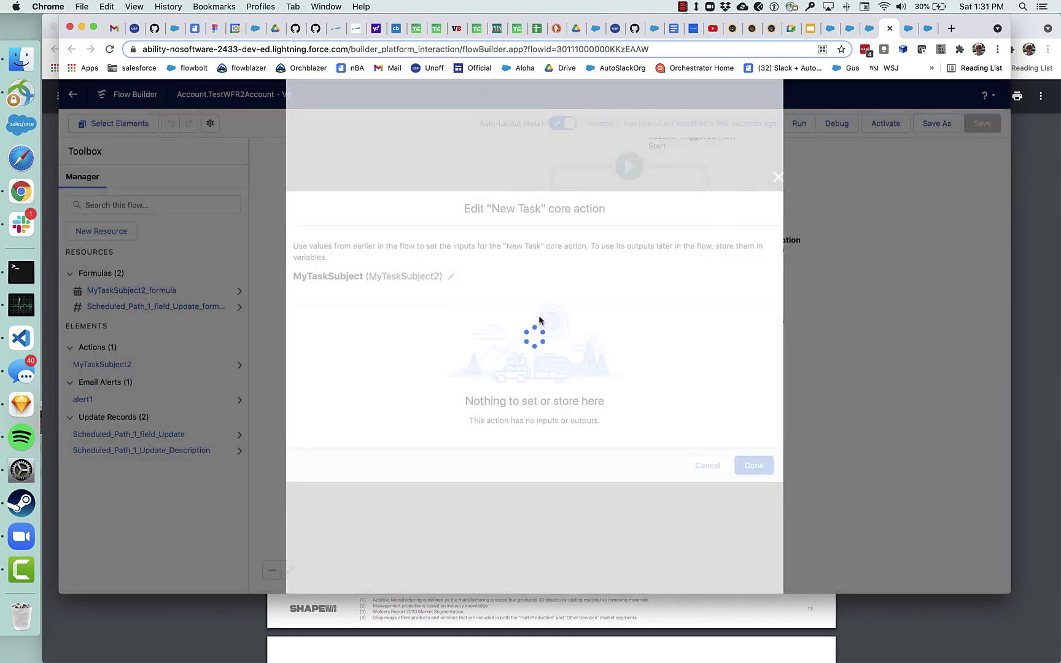
pyautogui.scroll(-1, 556, 382)
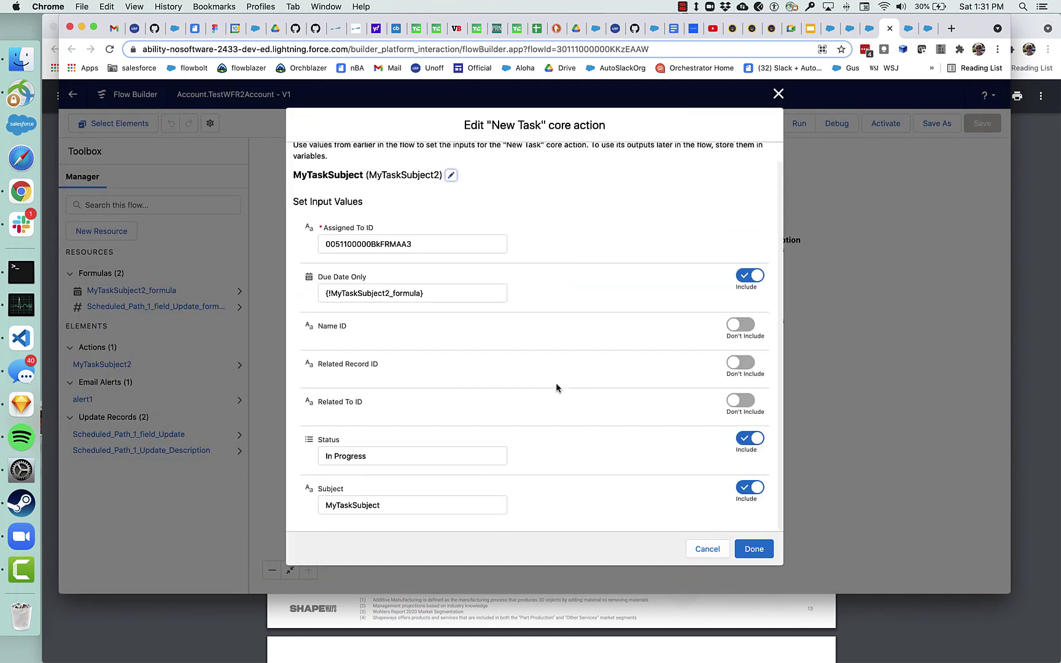